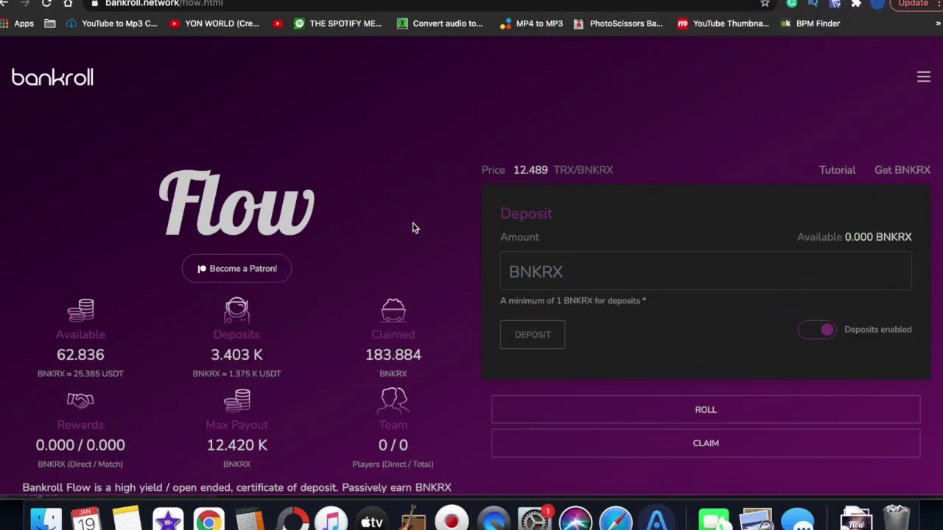
# Step: Zoom out and scroll around the Flow dashboard to review its stats
pyautogui.scroll(-2, 884, 309)
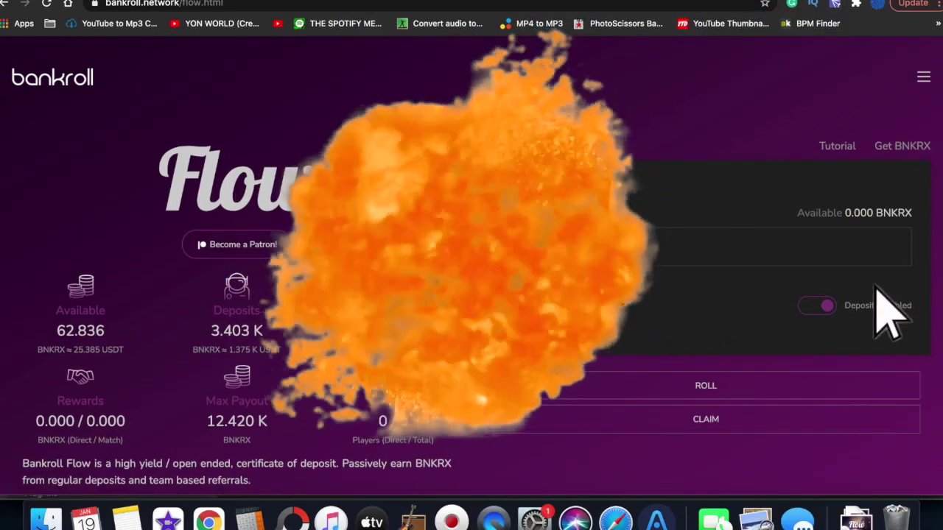
pyautogui.scroll(2, 611, 358)
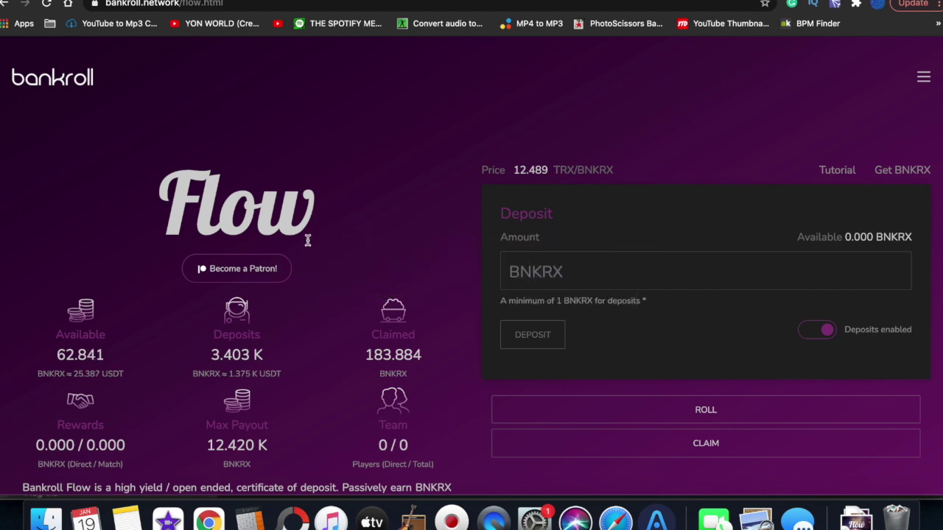
pyautogui.scroll(-1, 309, 241)
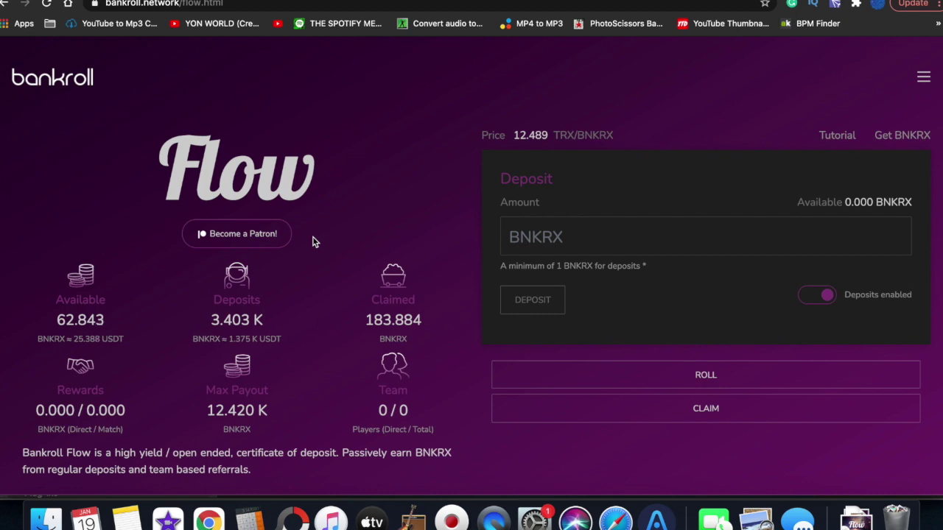
pyautogui.scroll(1, 312, 242)
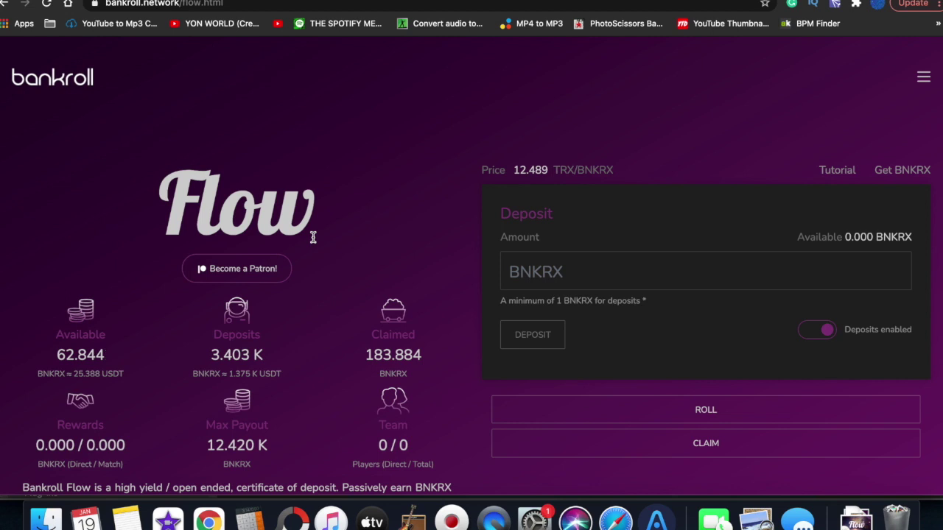
pyautogui.scroll(-1, 313, 237)
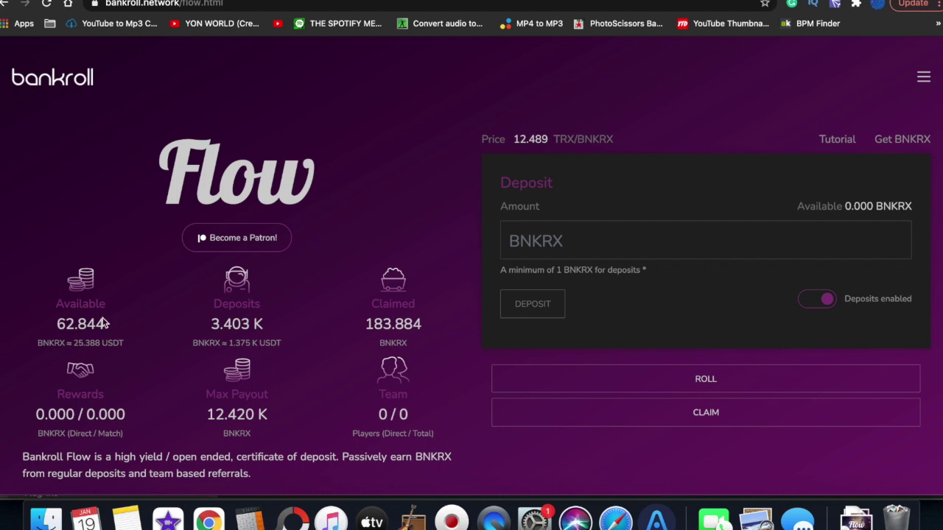
pyautogui.scroll(5, 26, 309)
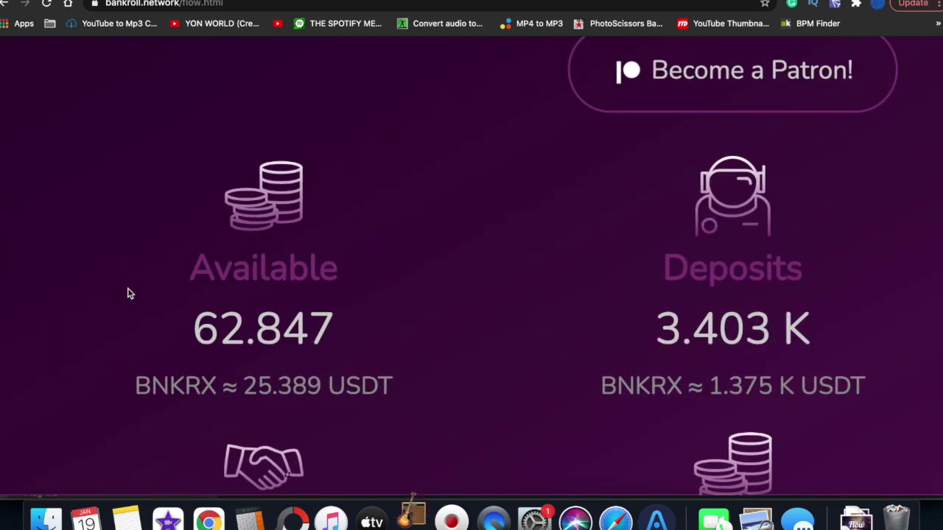
pyautogui.scroll(-2, 145, 298)
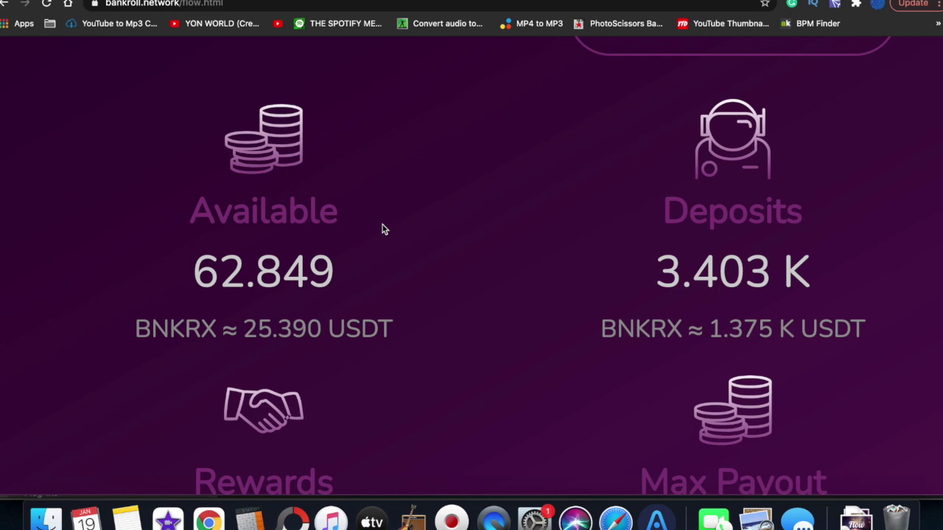
pyautogui.press('super+minus')
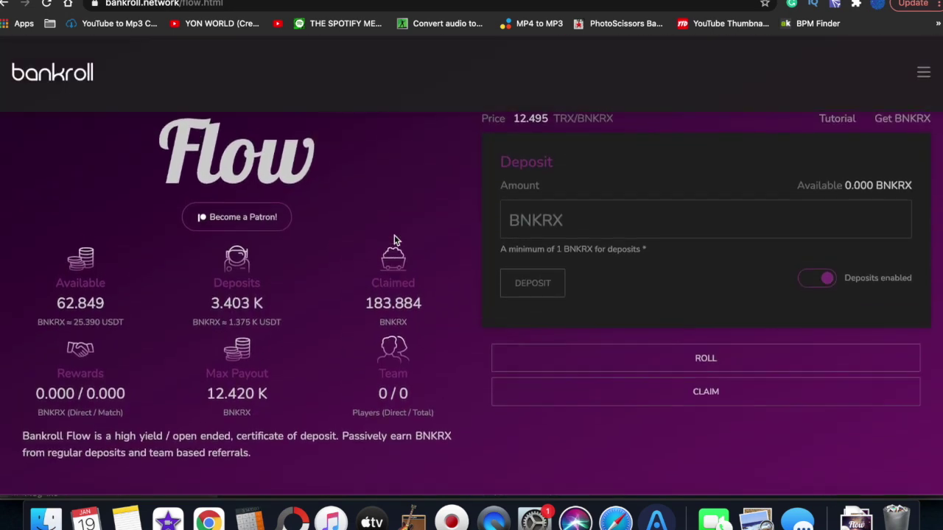
pyautogui.scroll(1, 394, 235)
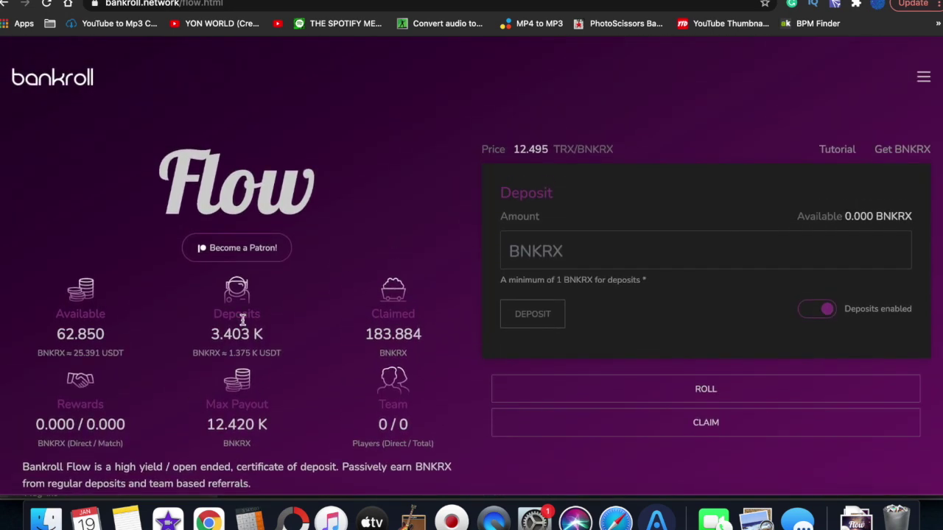
pyautogui.scroll(5, 221, 340)
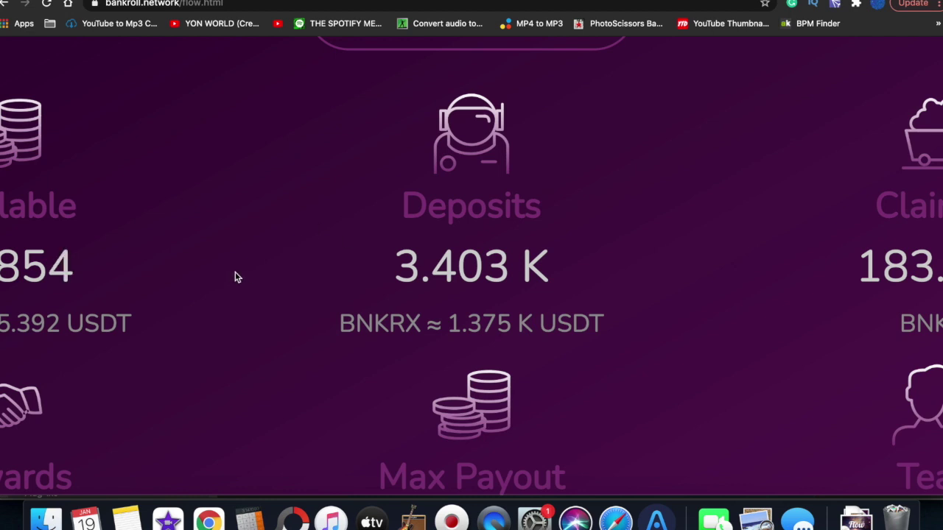
pyautogui.hscroll(-5, 237, 274)
pyautogui.hscroll(-1, 239, 272)
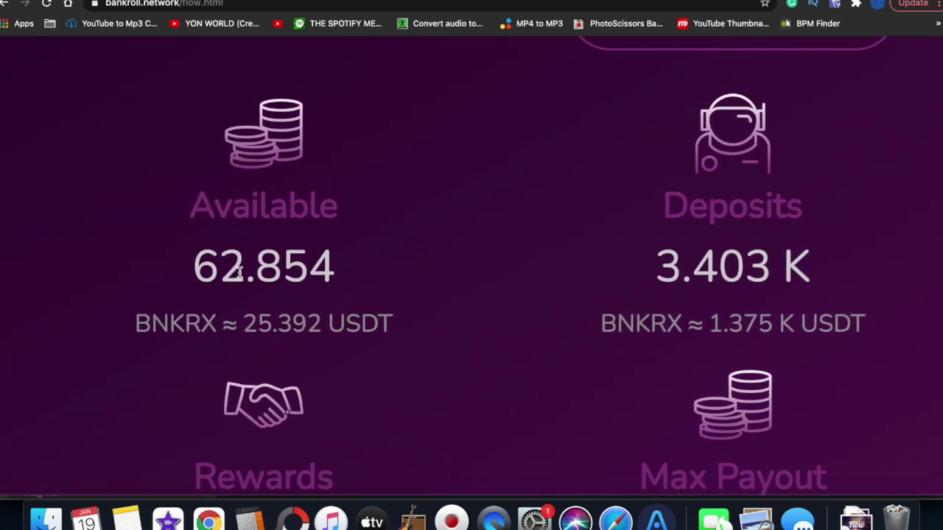
pyautogui.scroll(-5, 239, 273)
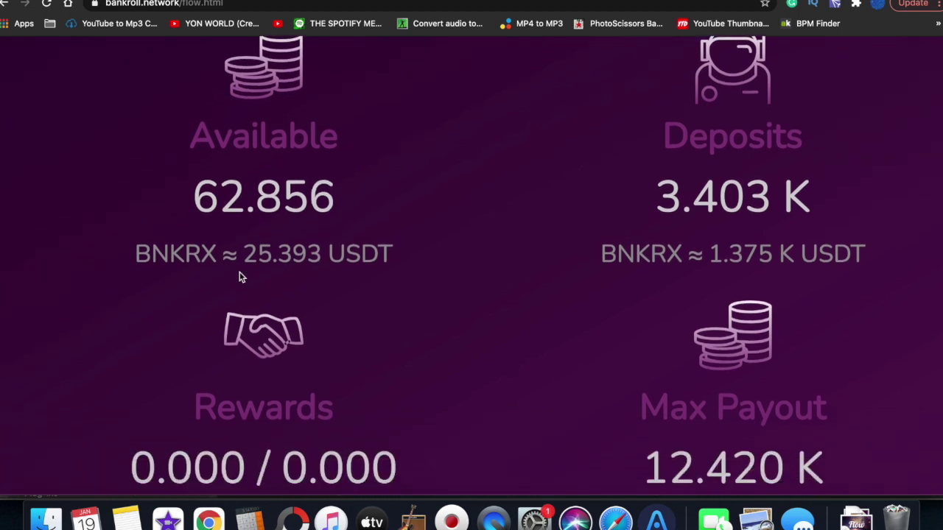
pyautogui.hscroll(3, 691, 310)
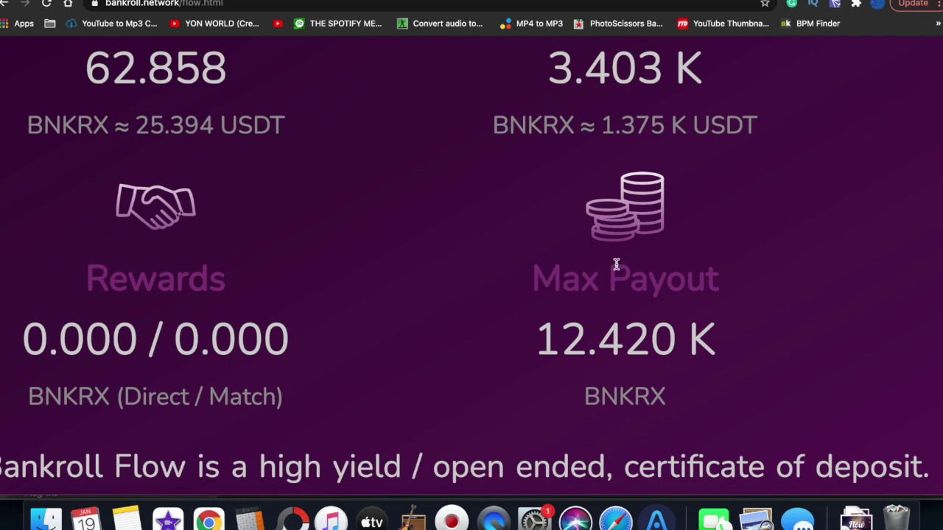
pyautogui.scroll(-5, 553, 280)
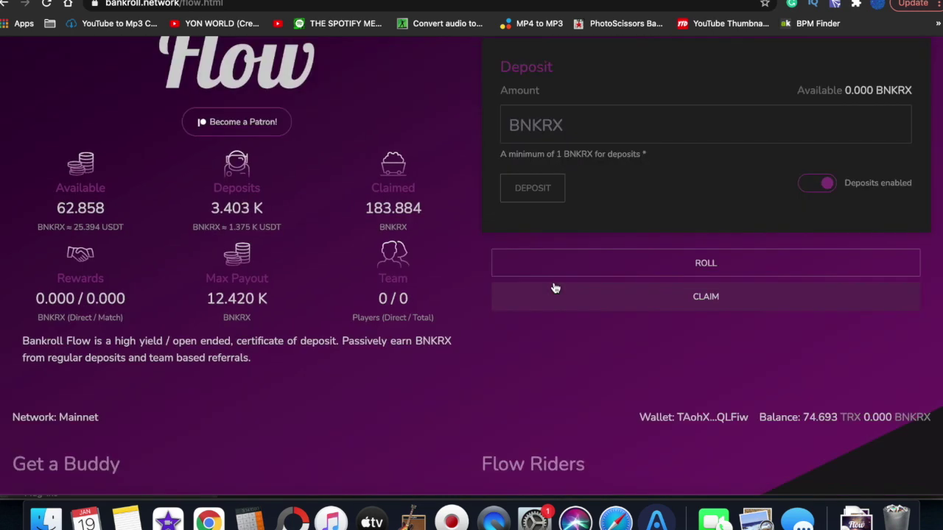
pyautogui.scroll(4, 555, 288)
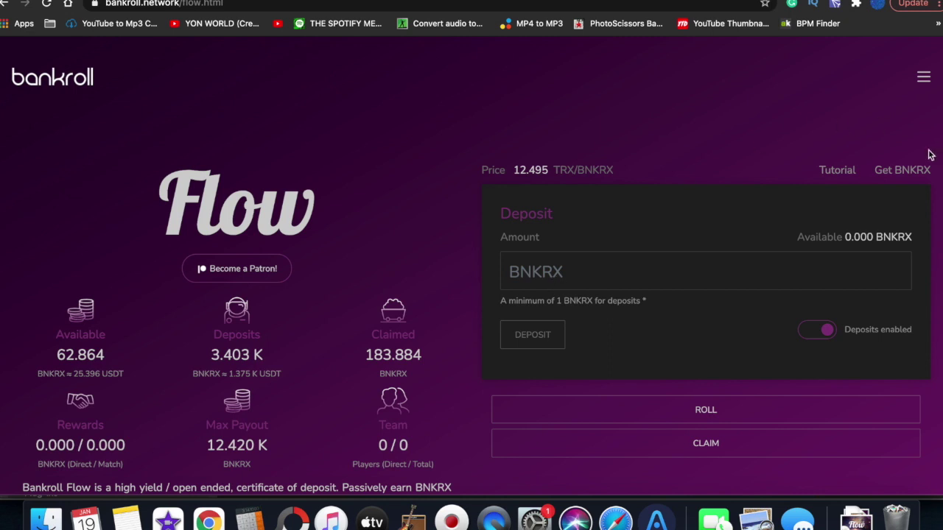
# Step: Open the Swapx page and review the current BNKRX price
pyautogui.click(908, 170)
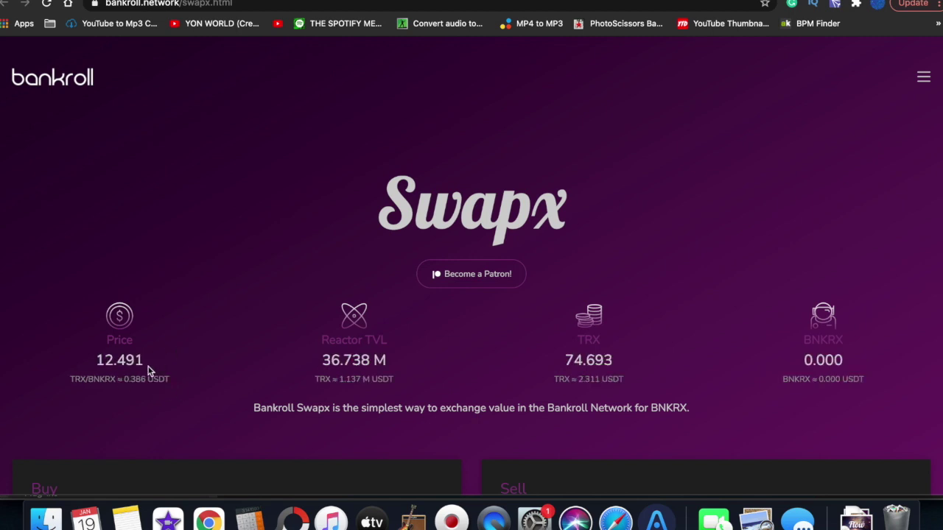
pyautogui.scroll(5, 101, 375)
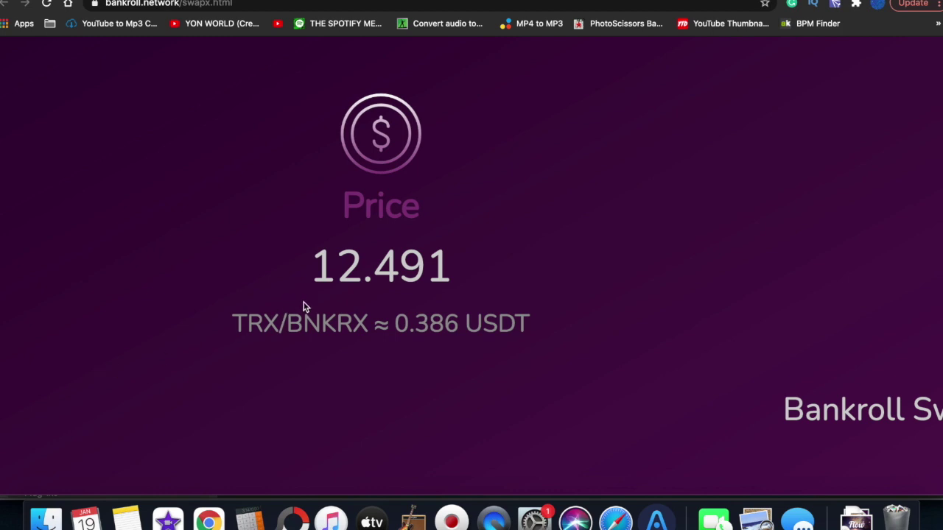
pyautogui.scroll(-5, 423, 295)
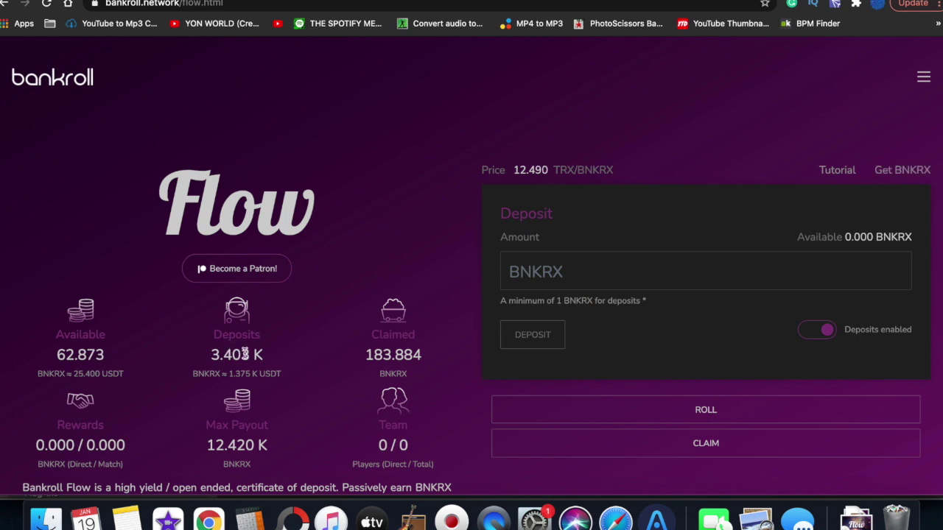
pyautogui.scroll(5, 245, 354)
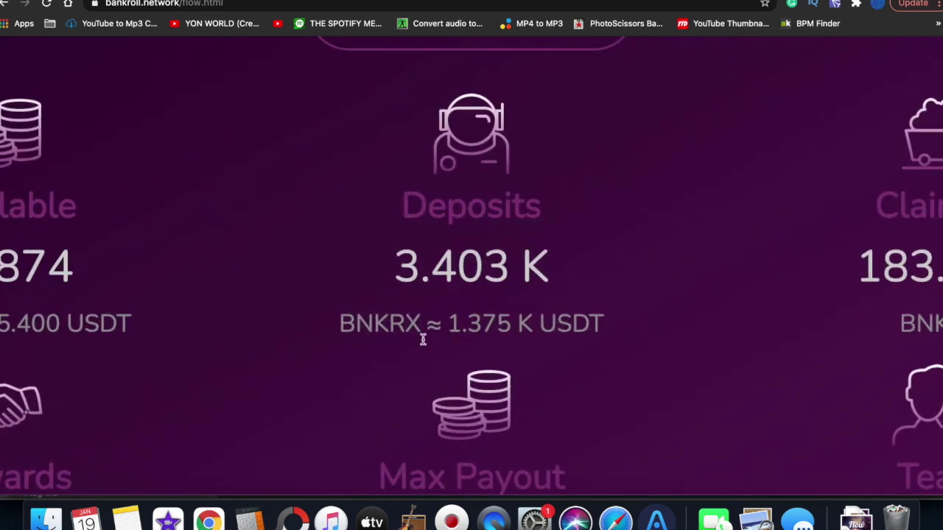
pyautogui.scroll(-5, 415, 325)
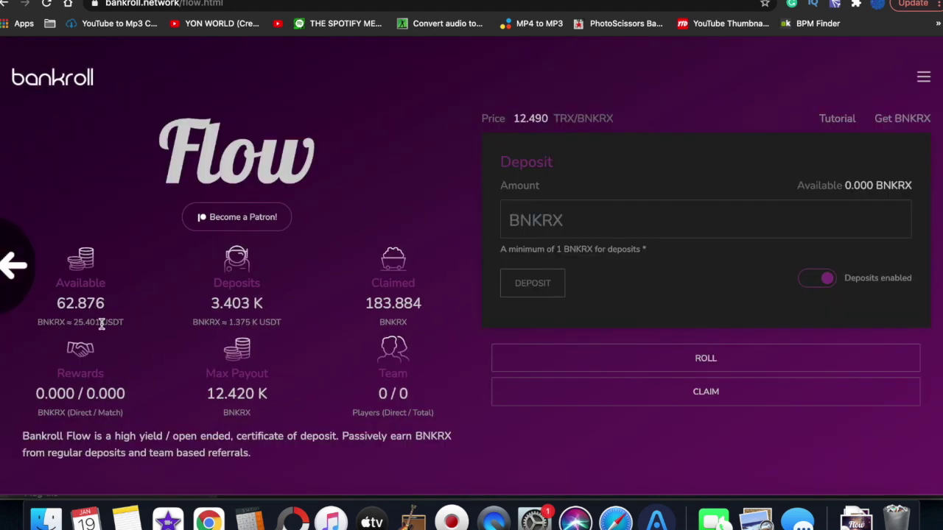
pyautogui.scroll(5, 59, 334)
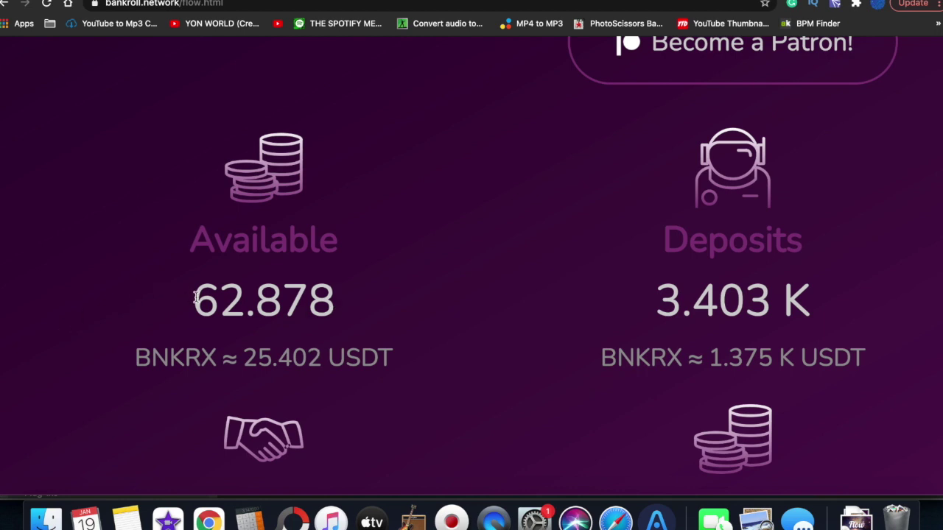
pyautogui.scroll(-5, 196, 297)
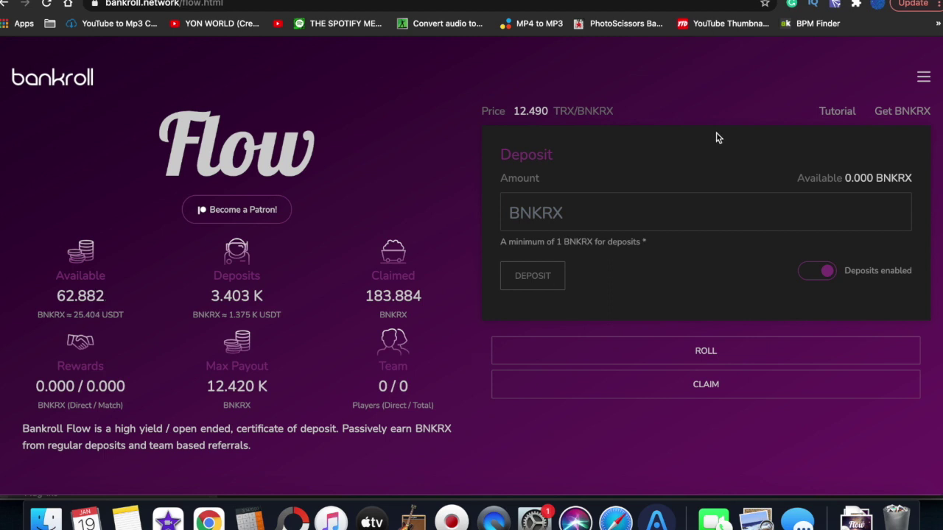
# Step: Check the wallet balance, then ROLL the dividends and accept the roll() signature
pyautogui.click(834, 3)
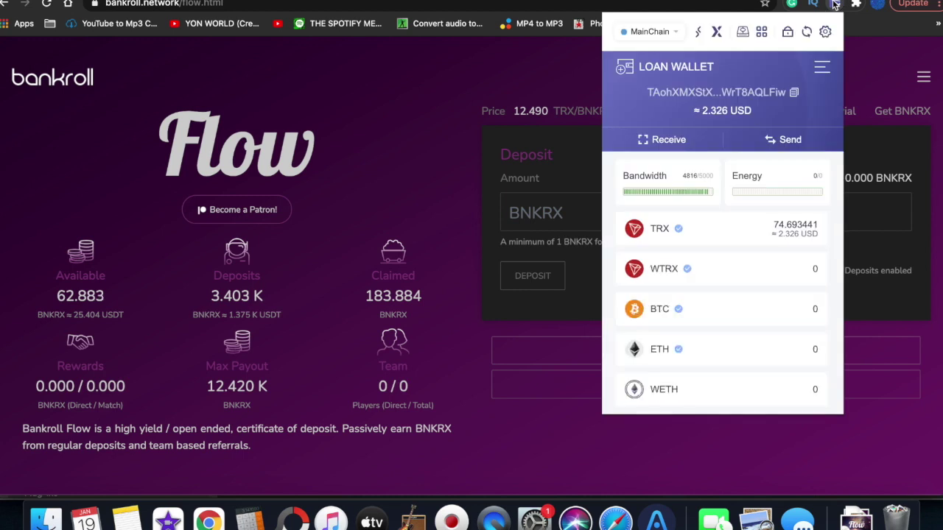
pyautogui.click(427, 97)
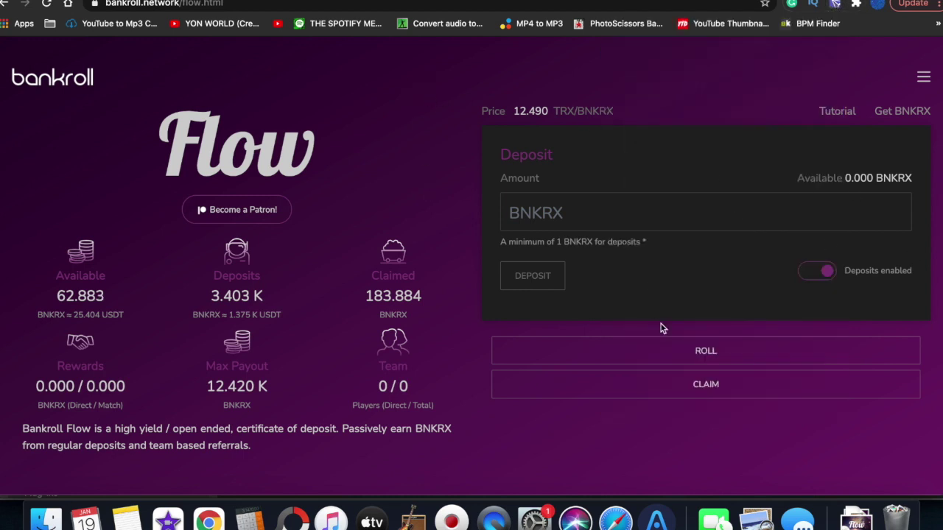
pyautogui.click(705, 350)
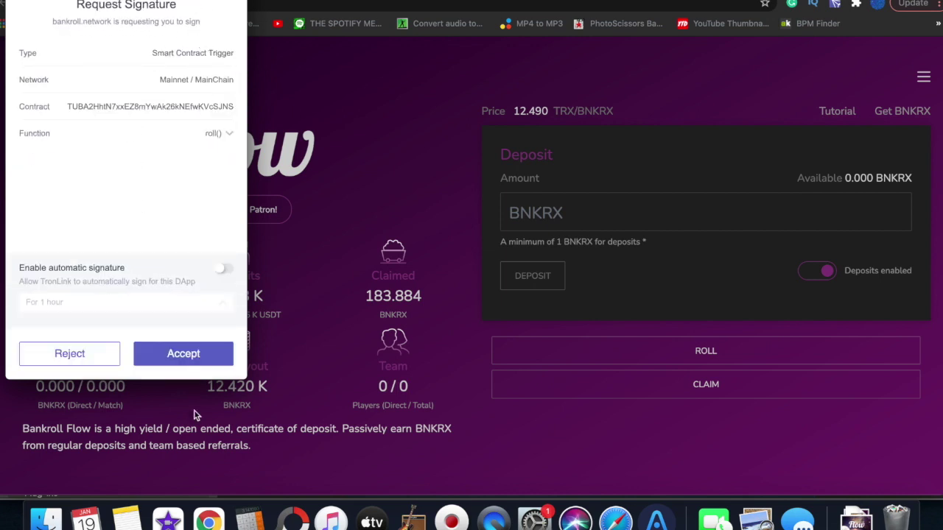
pyautogui.click(200, 358)
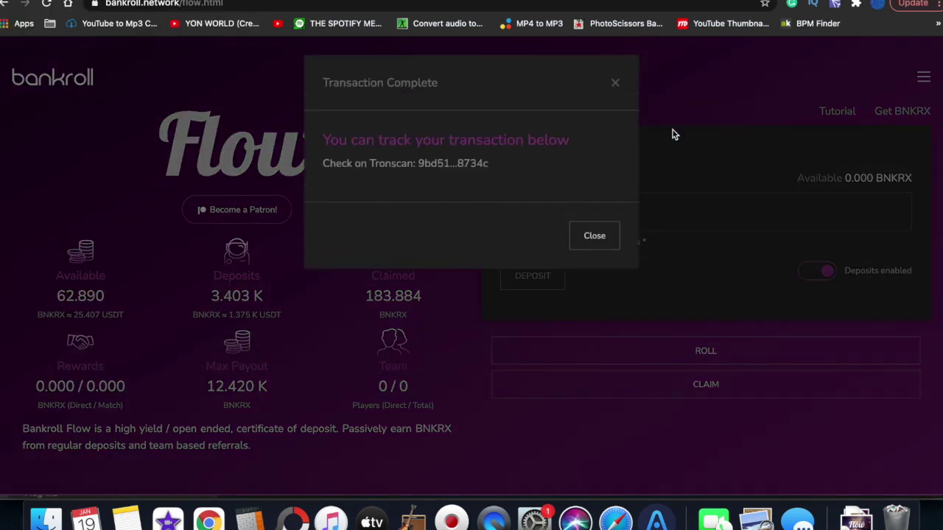
# Step: Close the completion notice and confirm Deposits 3.466 K and Max Payout 12.649 K
pyautogui.click(606, 251)
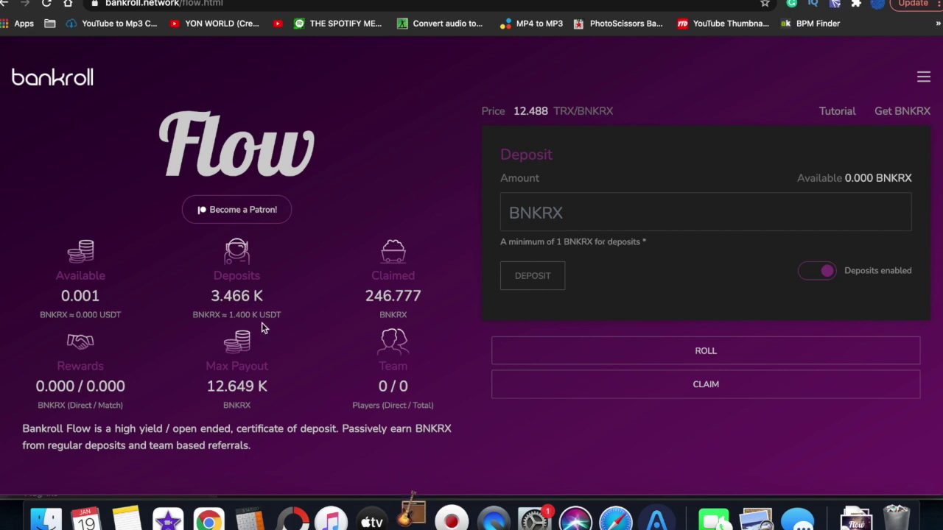
pyautogui.scroll(5, 263, 326)
pyautogui.scroll(-5, 498, 339)
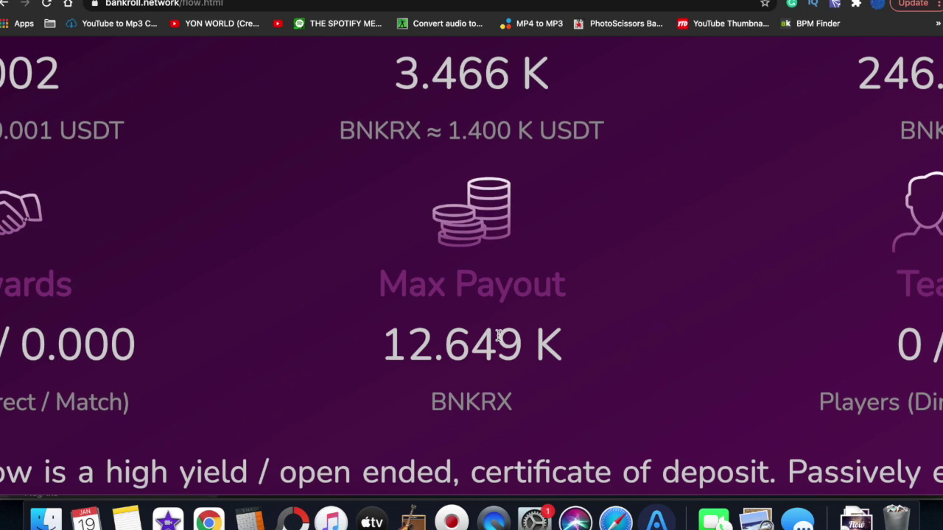
pyautogui.scroll(-5, 498, 337)
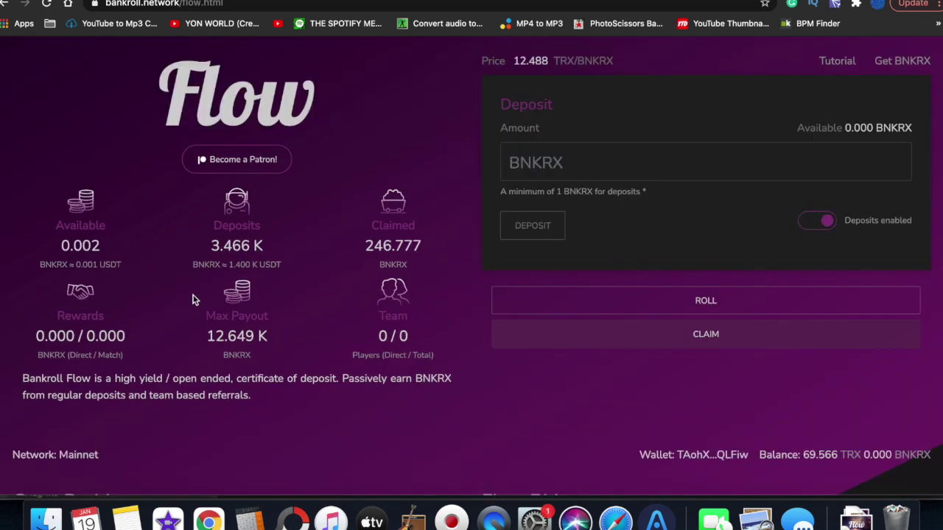
pyautogui.scroll(5, 81, 259)
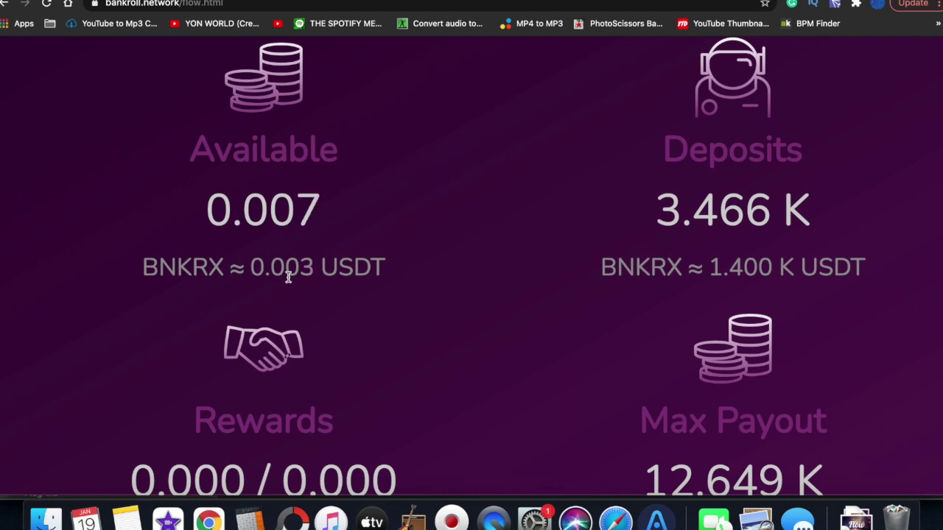
pyautogui.scroll(-5, 381, 232)
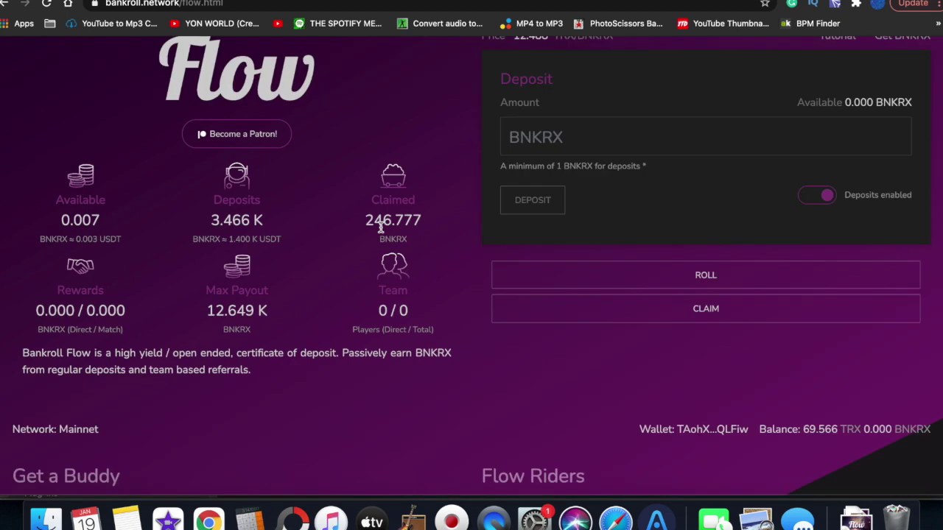
pyautogui.scroll(3, 381, 232)
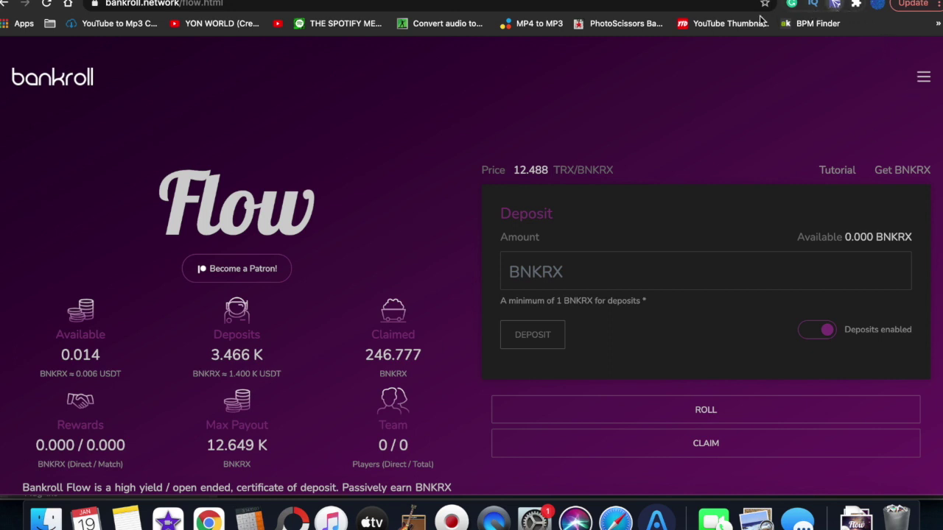
# Step: Switch TronLink to the second wallet and close it so the dashboard reloads
pyautogui.click(835, 4)
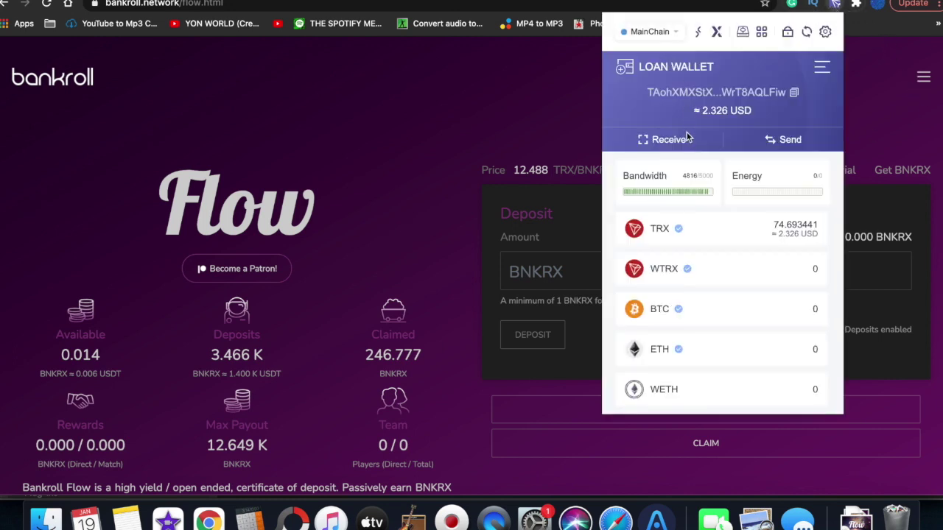
pyautogui.click(663, 66)
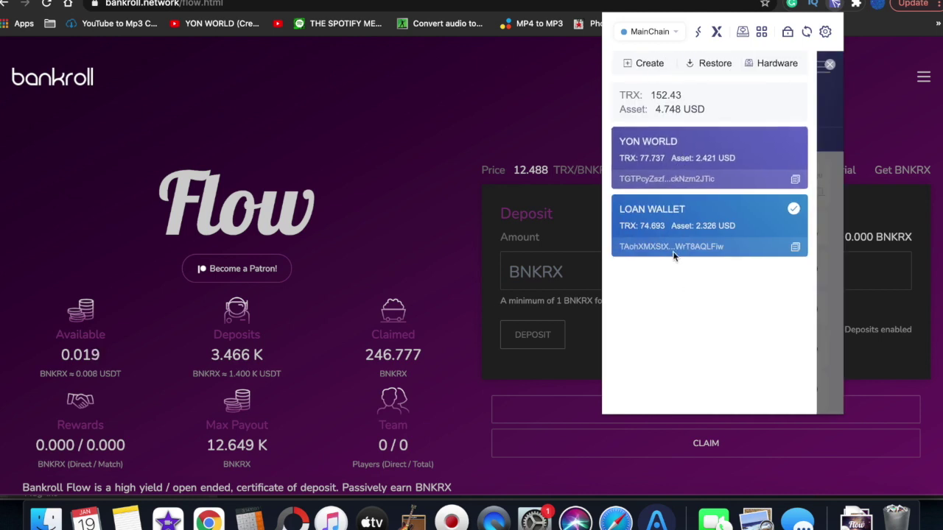
pyautogui.click(677, 170)
pyautogui.click(410, 164)
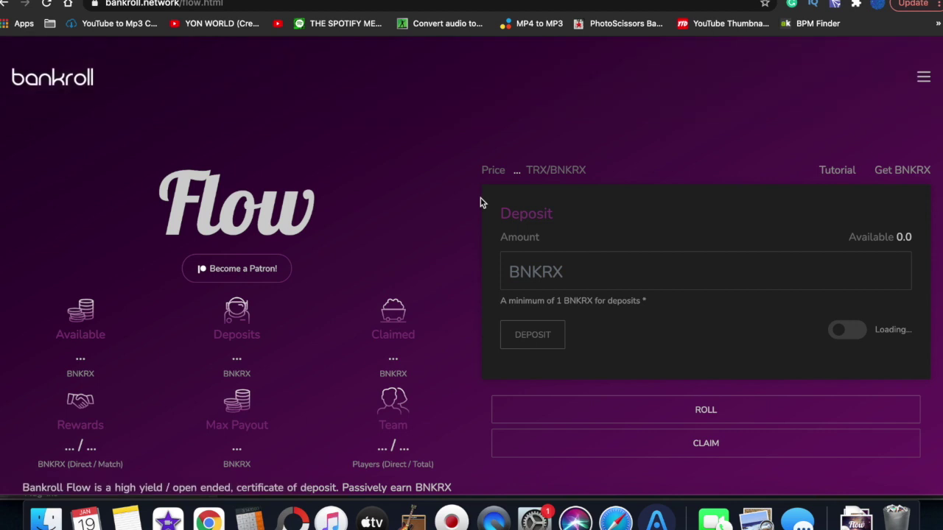
# Step: Review the second wallet's Deposits 951.805 and Max Payout 3.474 K, then press ROLL
pyautogui.scroll(-1, 480, 202)
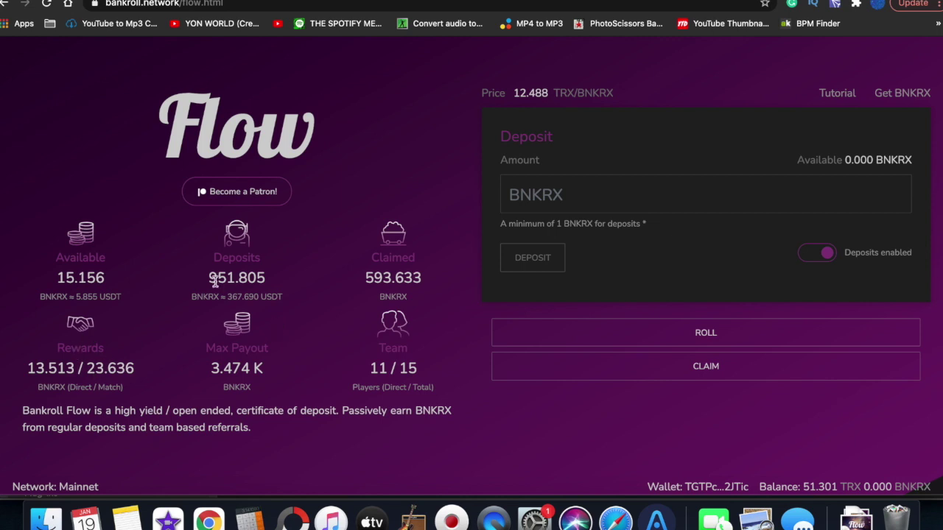
pyautogui.scroll(5, 213, 286)
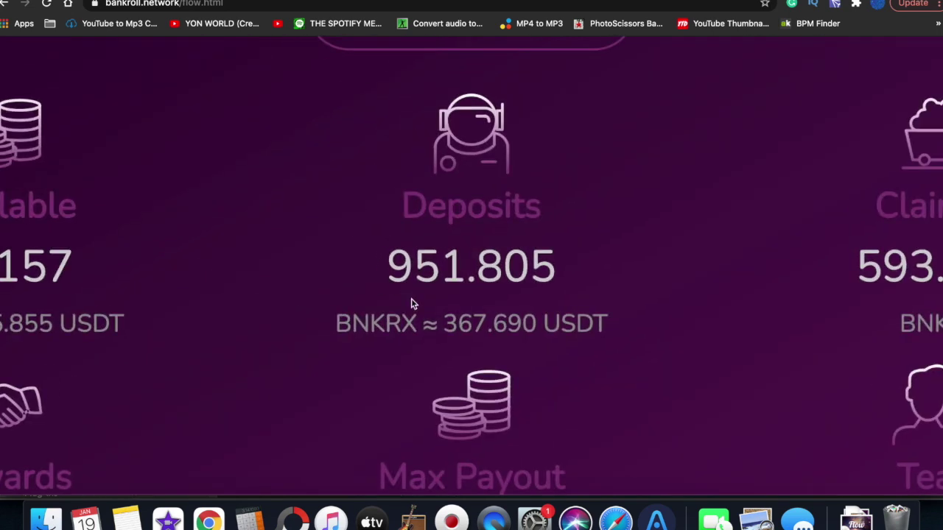
pyautogui.scroll(-5, 411, 304)
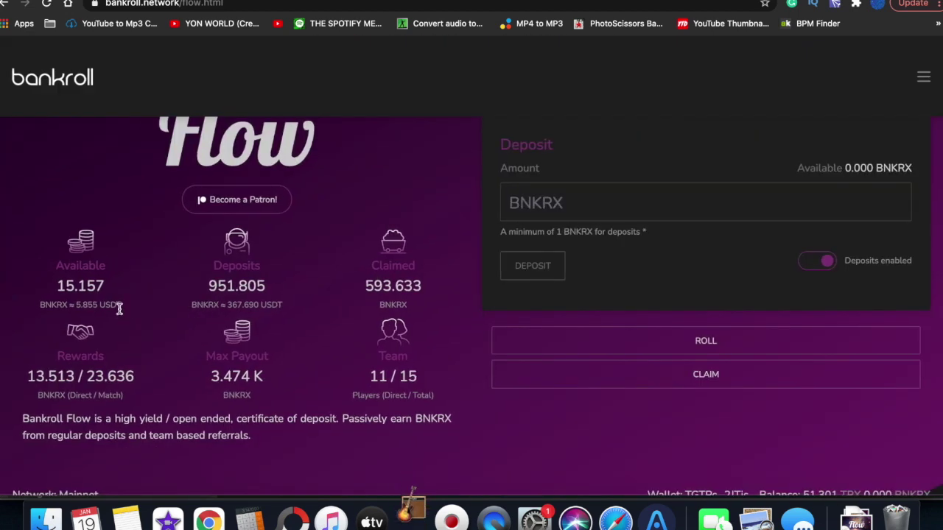
pyautogui.scroll(5, 85, 291)
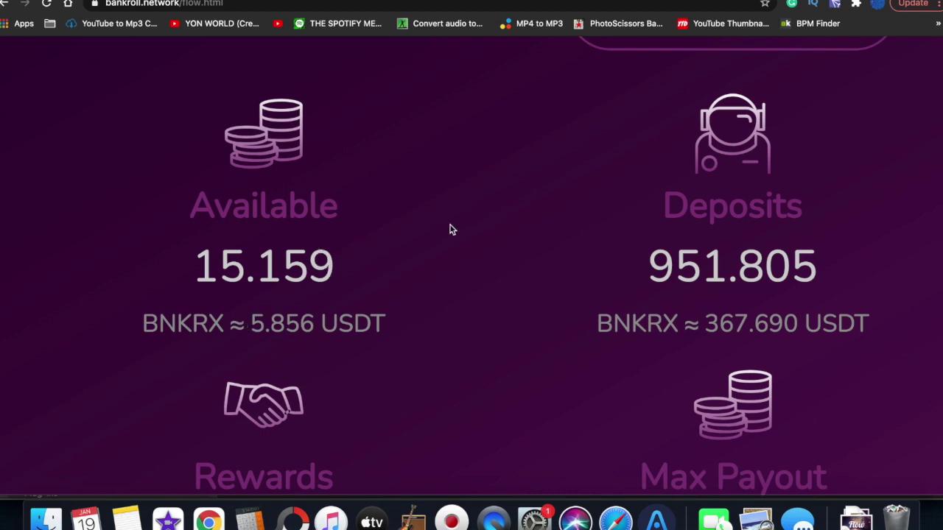
pyautogui.scroll(-5, 451, 229)
pyautogui.scroll(5, 89, 306)
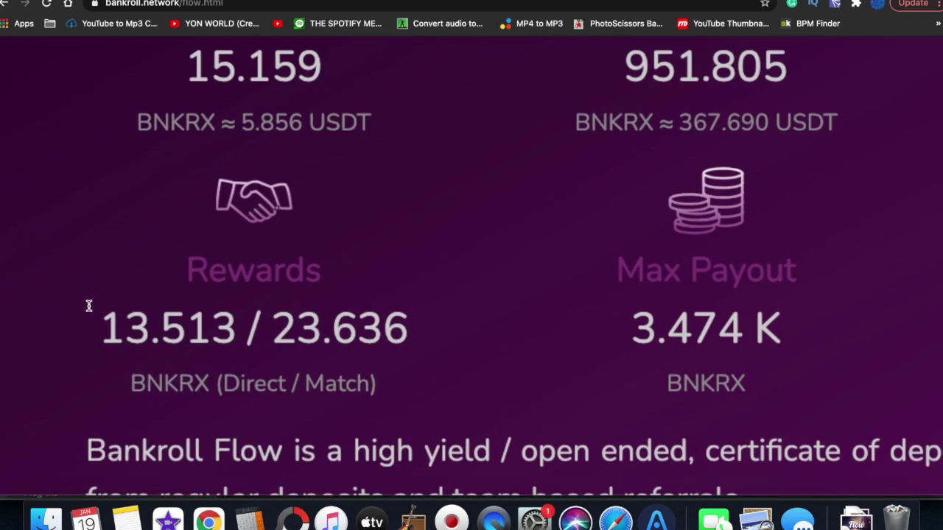
pyautogui.scroll(1, 89, 305)
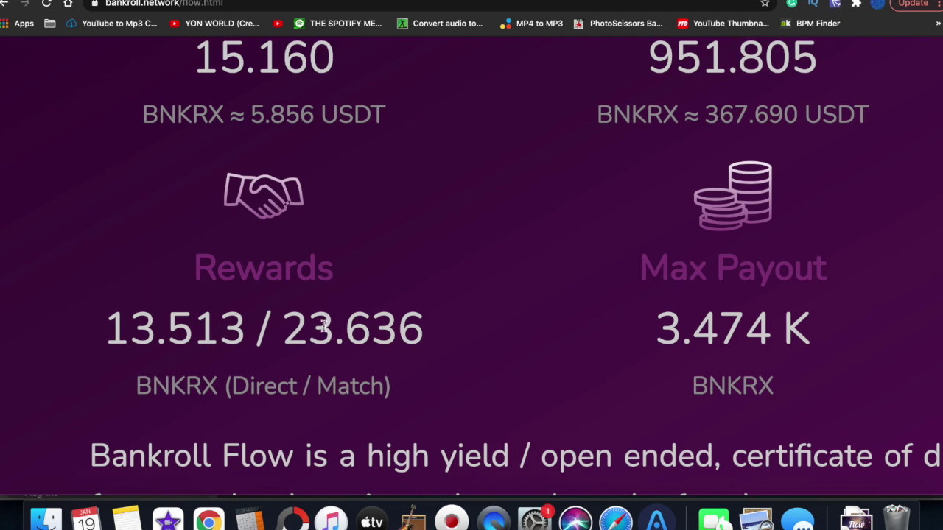
pyautogui.scroll(-5, 323, 328)
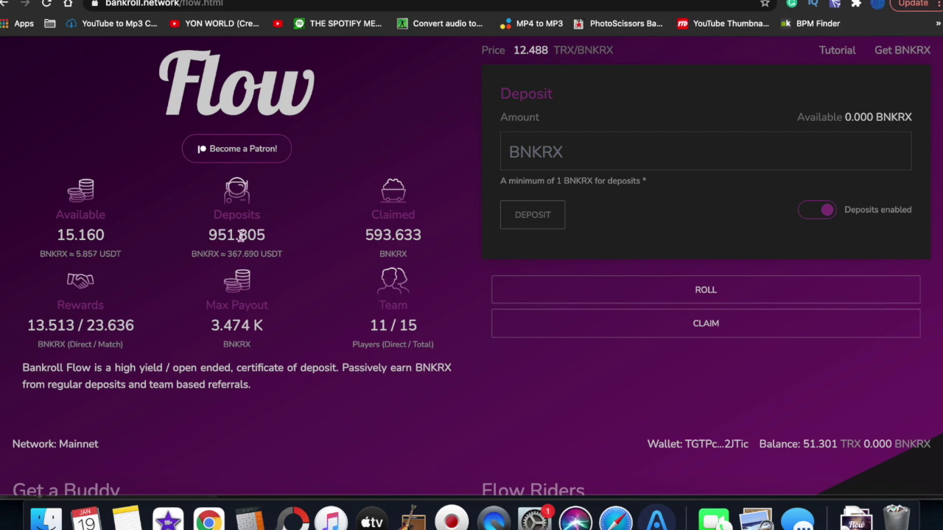
pyautogui.scroll(5, 235, 233)
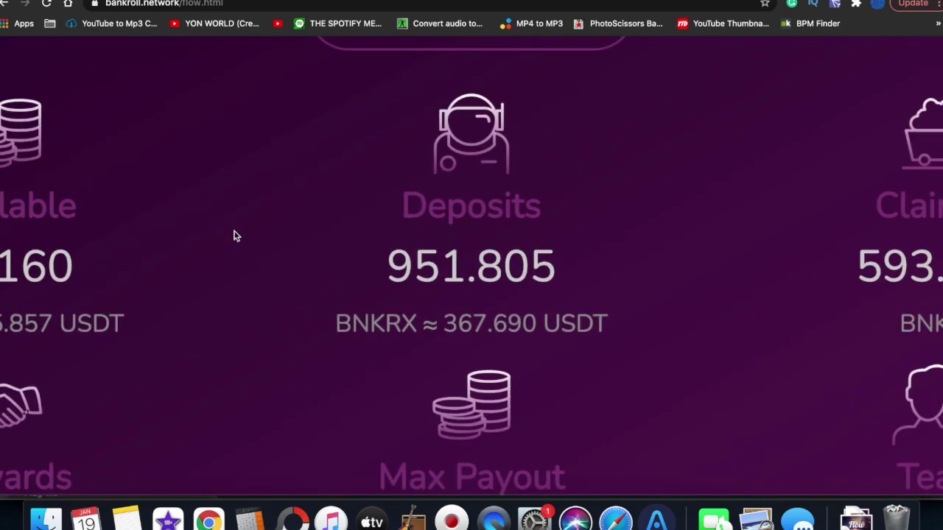
pyautogui.scroll(-5, 466, 240)
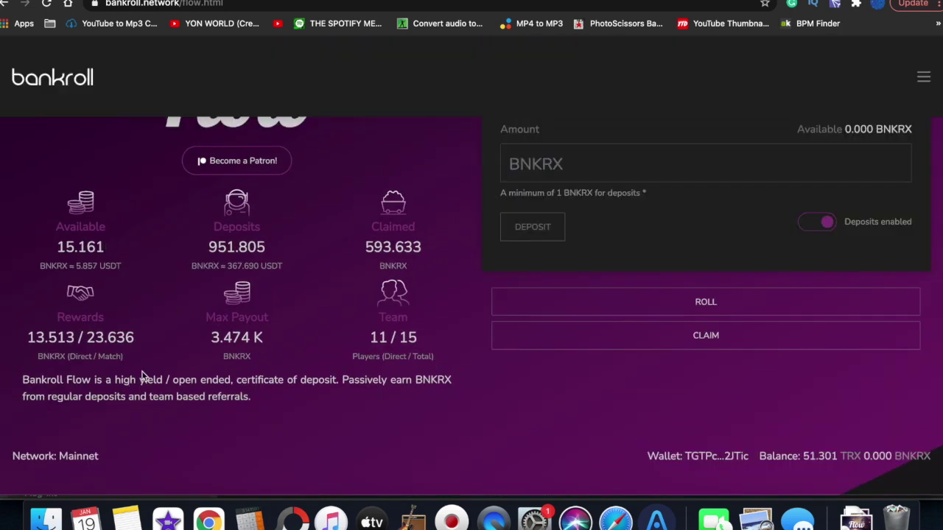
pyautogui.scroll(1, 270, 292)
pyautogui.scroll(1, 270, 294)
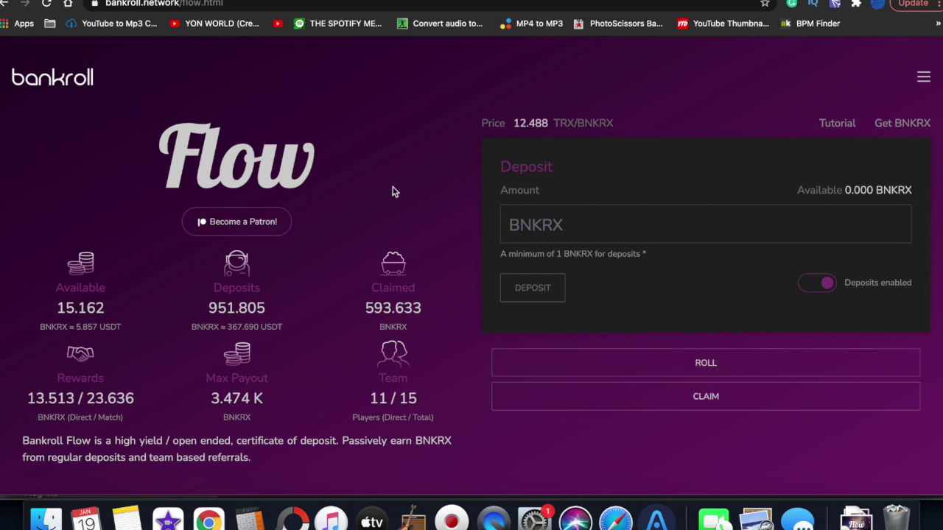
pyautogui.click(720, 365)
# Step: Check the BNKRX page and wallet balances, then return to the Flow dashboard tab
pyautogui.click(903, 123)
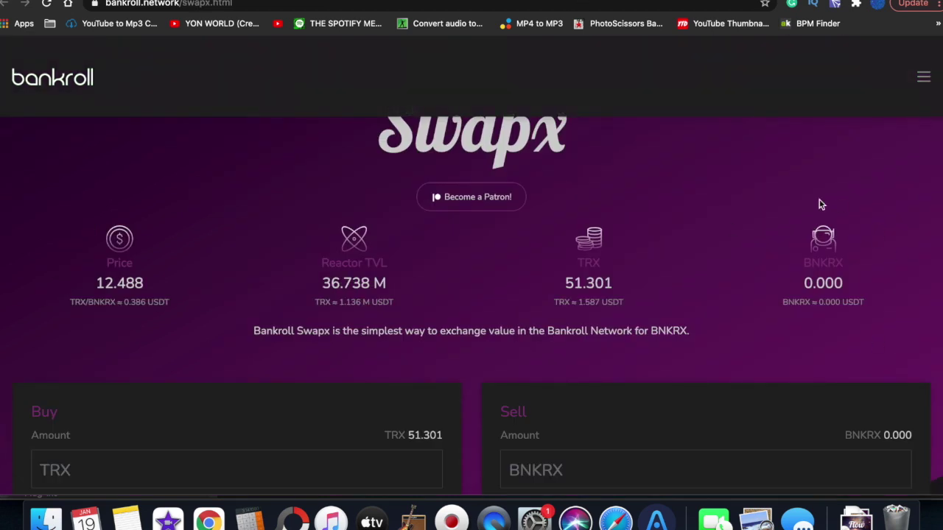
pyautogui.scroll(-2, 550, 417)
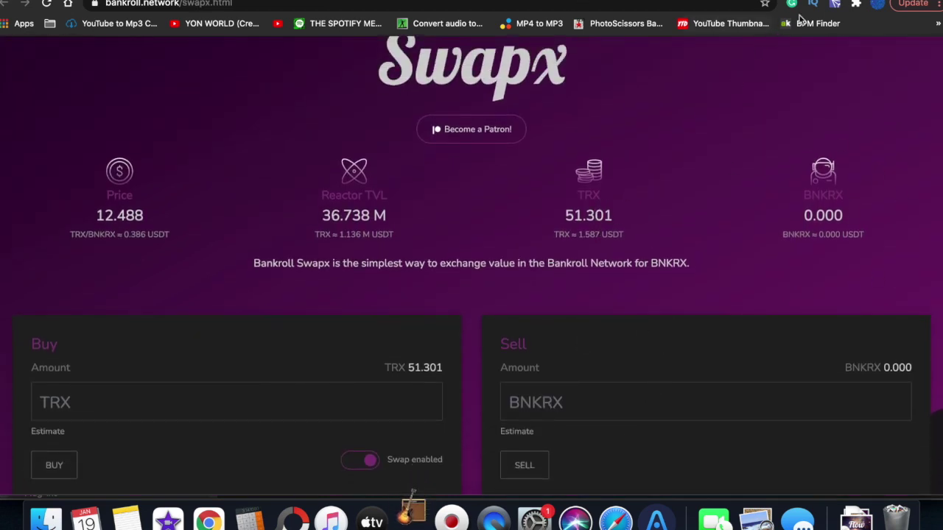
pyautogui.click(835, 4)
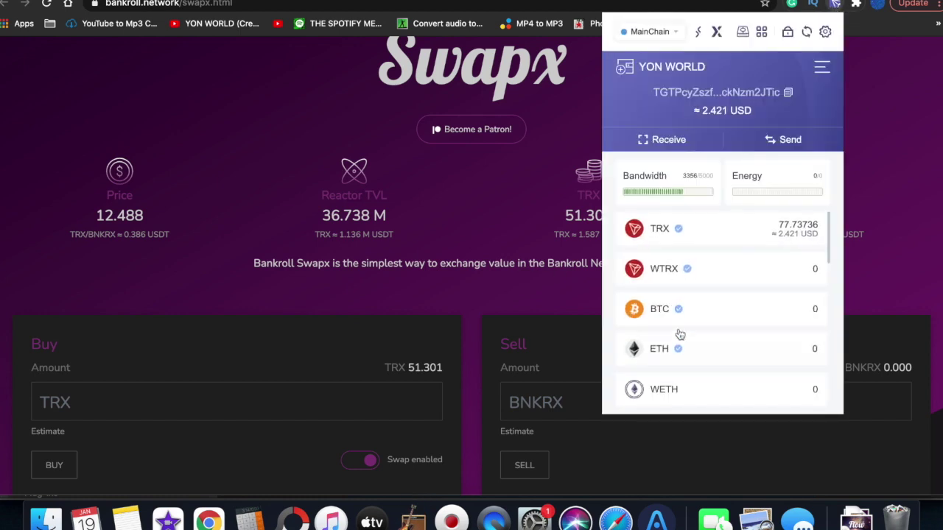
pyautogui.click(431, 224)
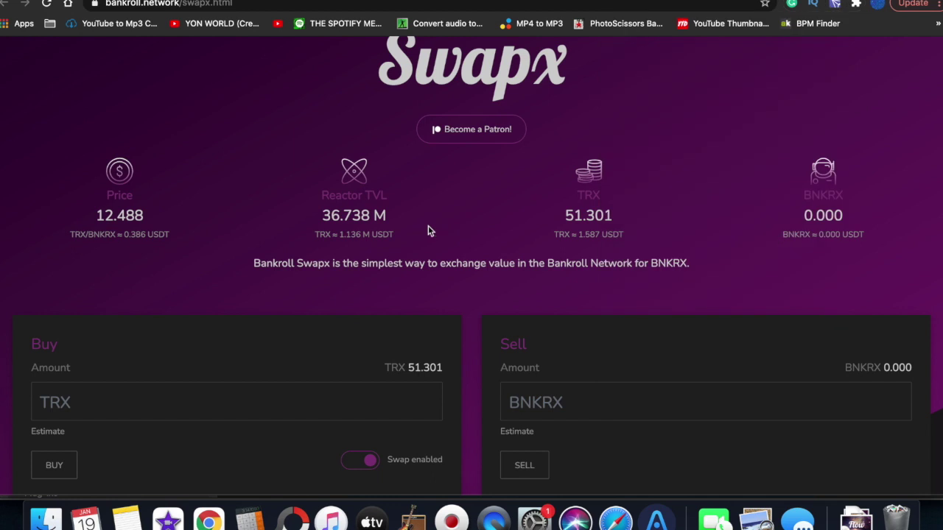
pyautogui.hotkey('ctrl', 'Tab')
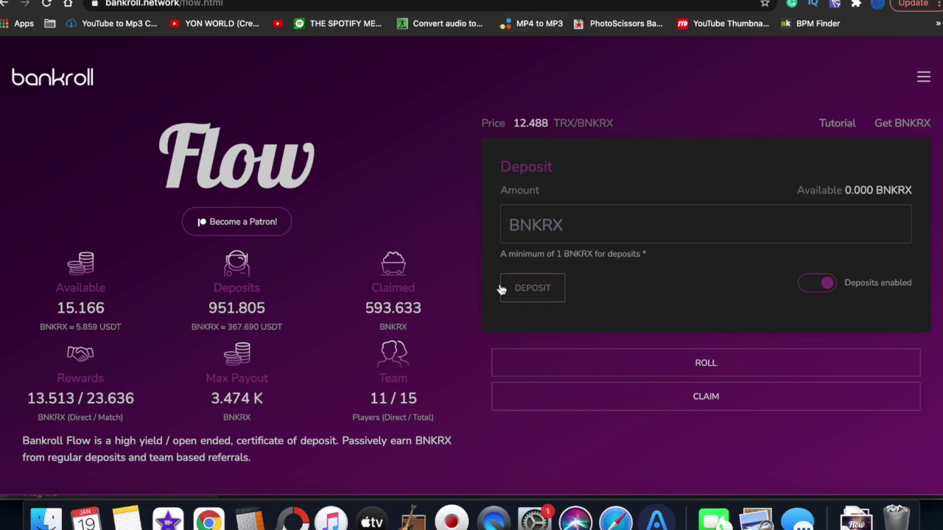
# Step: Roll the second wallet's rewards, approving roll() in TronLink, raising Deposits to 1.004 K
pyautogui.click(589, 368)
pyautogui.click(202, 361)
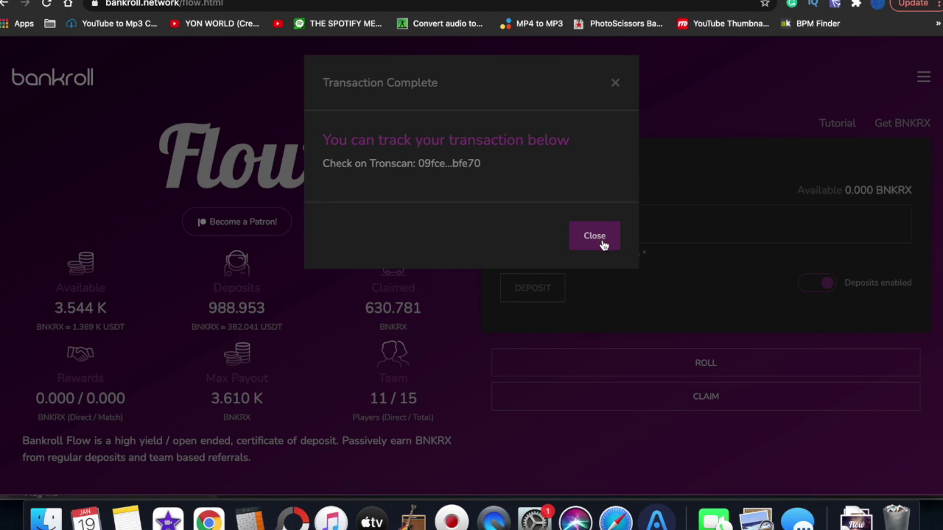
pyautogui.click(602, 242)
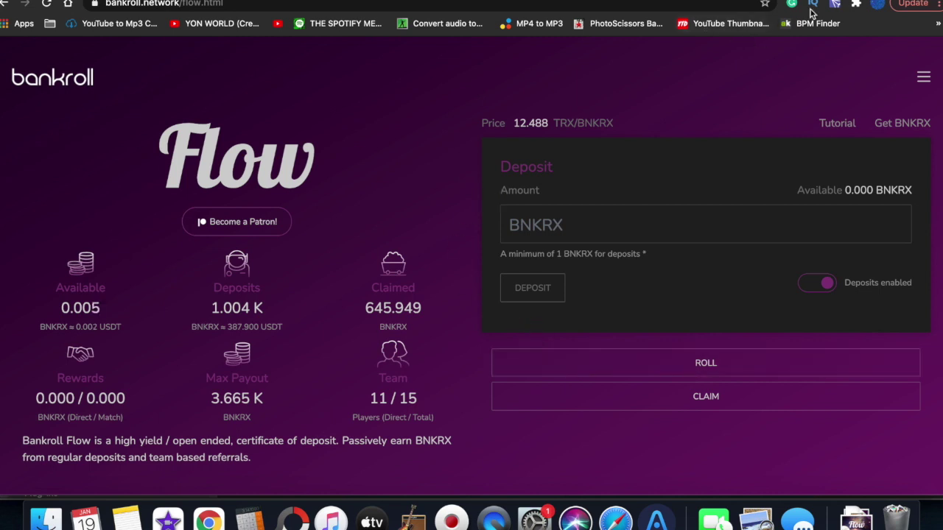
# Step: Open the TronLink wallet showing the connected account's 51.30068 TRX balance
pyautogui.click(837, 5)
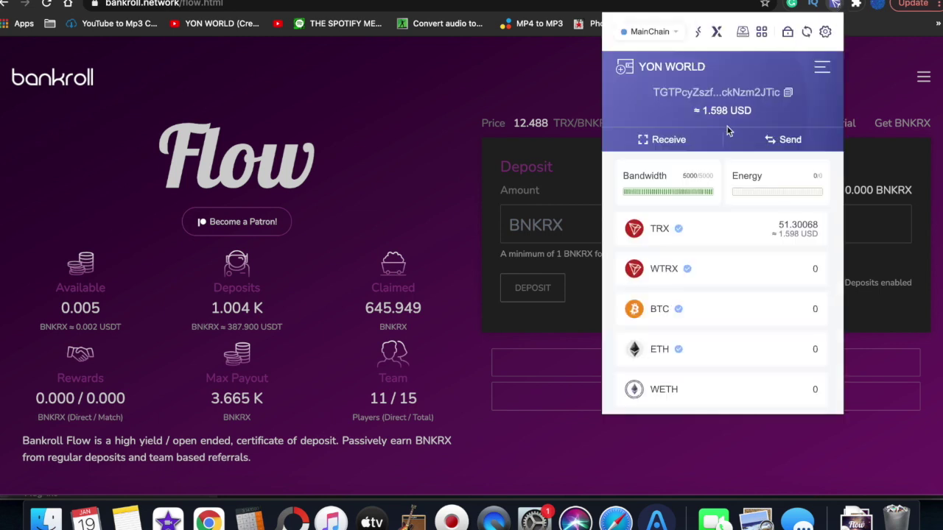
# Step: Switch TronLink to LOAN WALLET so the dashboard reloads with 3.466 K deposits
pyautogui.click(635, 69)
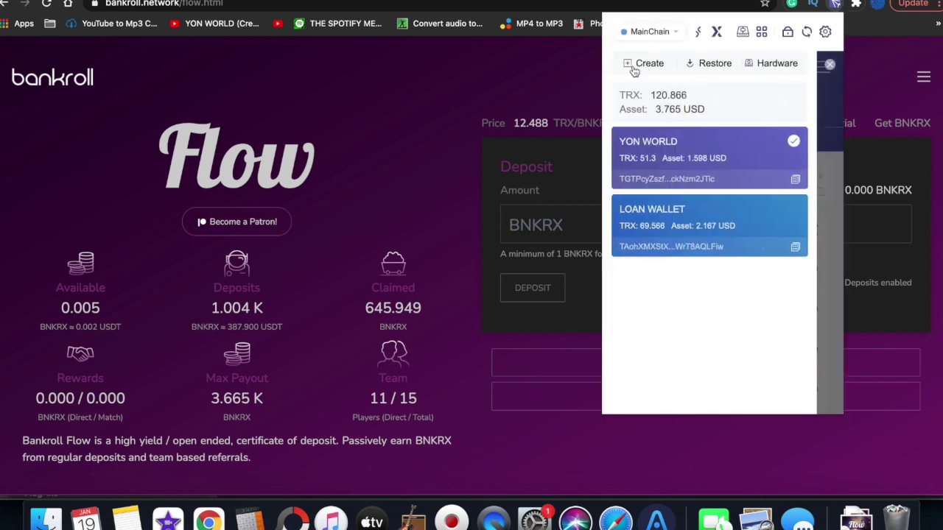
pyautogui.click(693, 225)
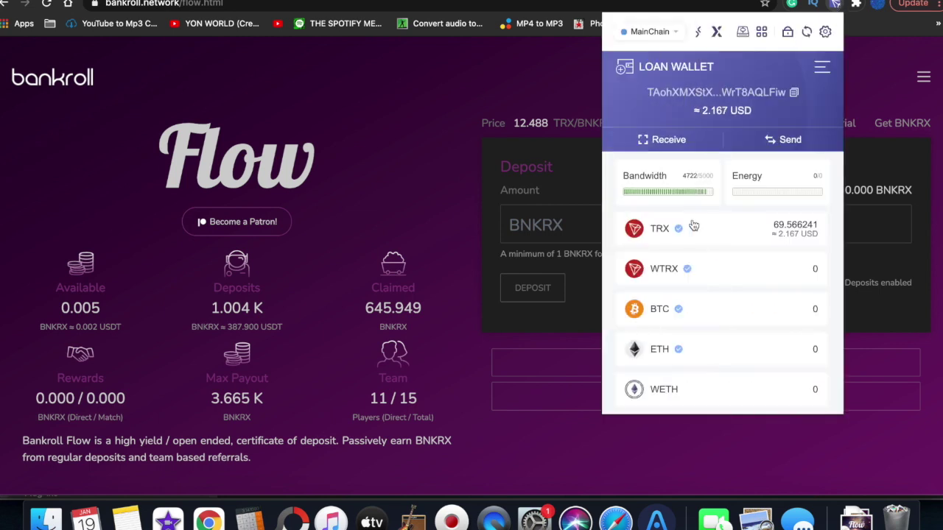
pyautogui.click(370, 146)
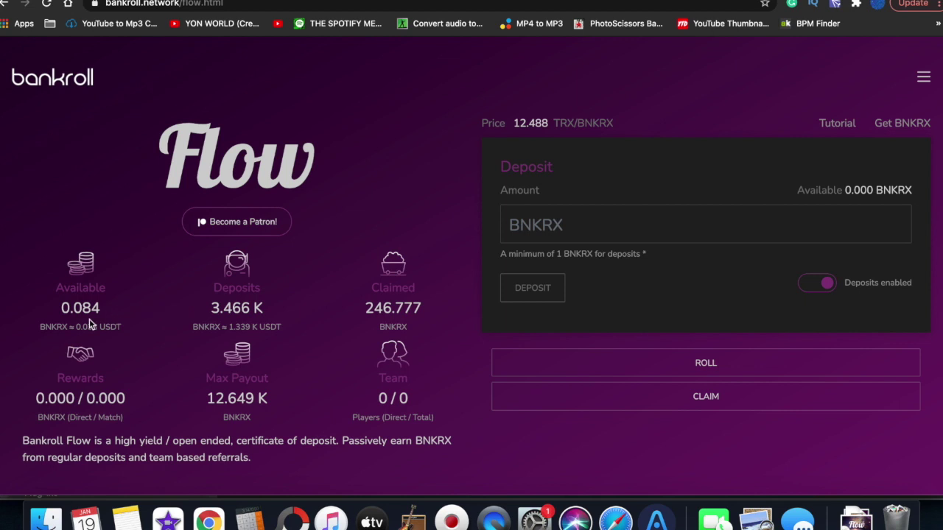
pyautogui.scroll(5, 89, 319)
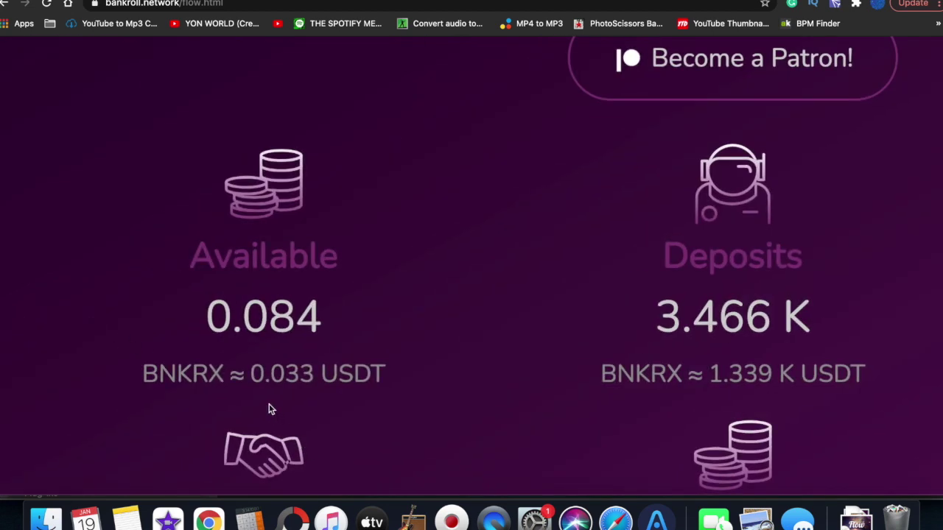
pyautogui.scroll(-5, 269, 409)
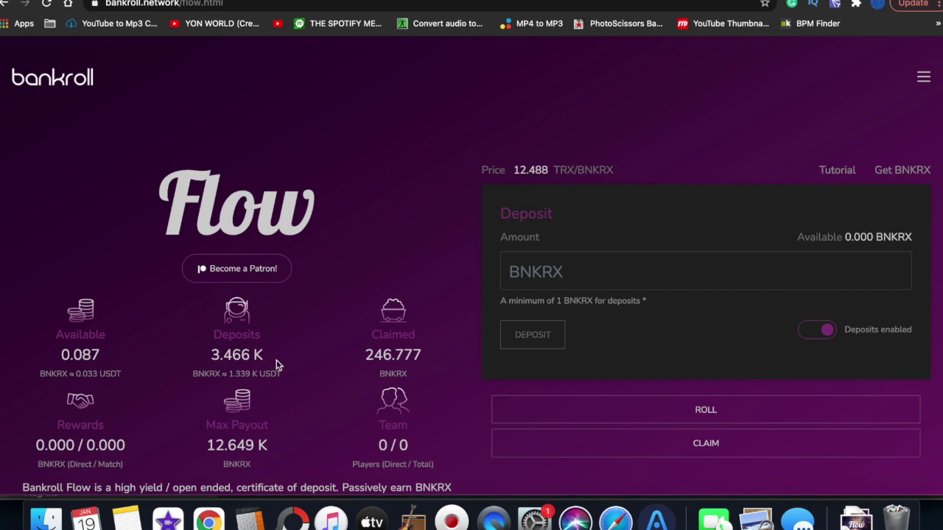
pyautogui.scroll(-1, 255, 440)
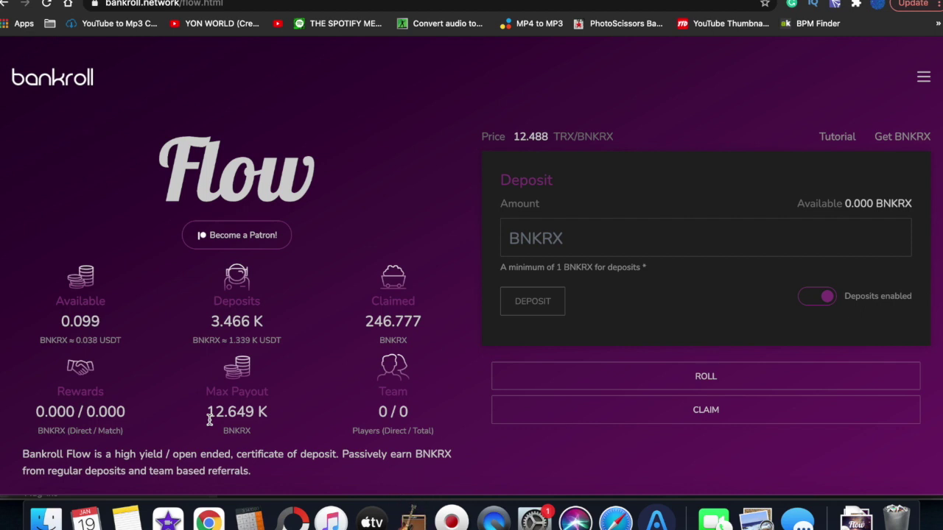
pyautogui.scroll(-10, 363, 341)
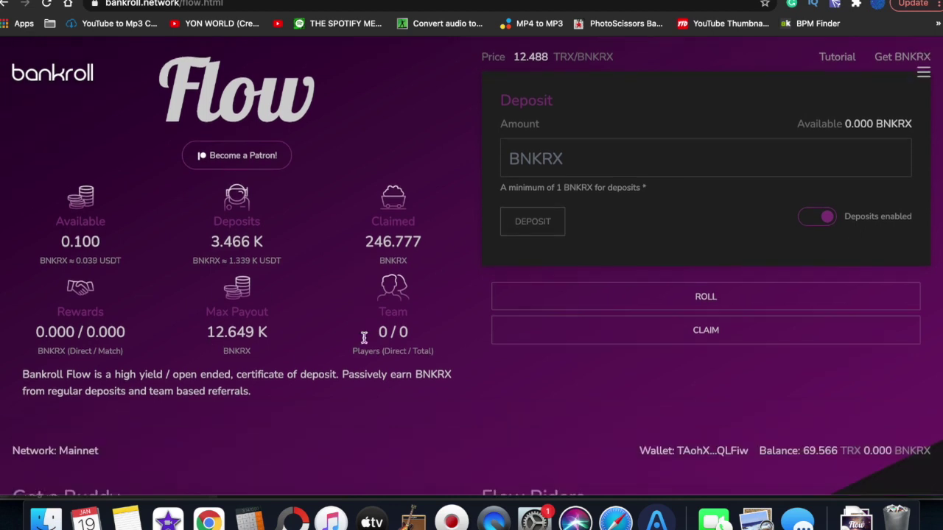
pyautogui.scroll(-5, 364, 343)
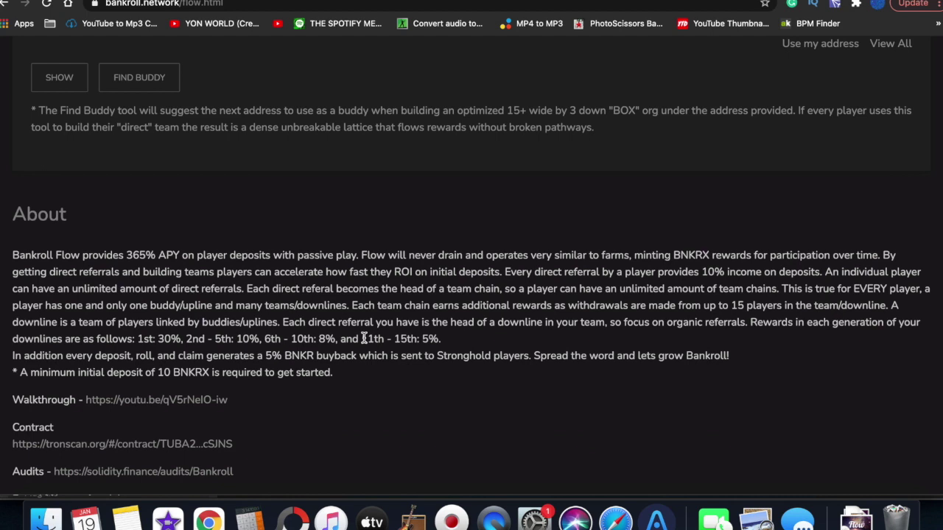
pyautogui.scroll(-2, 363, 339)
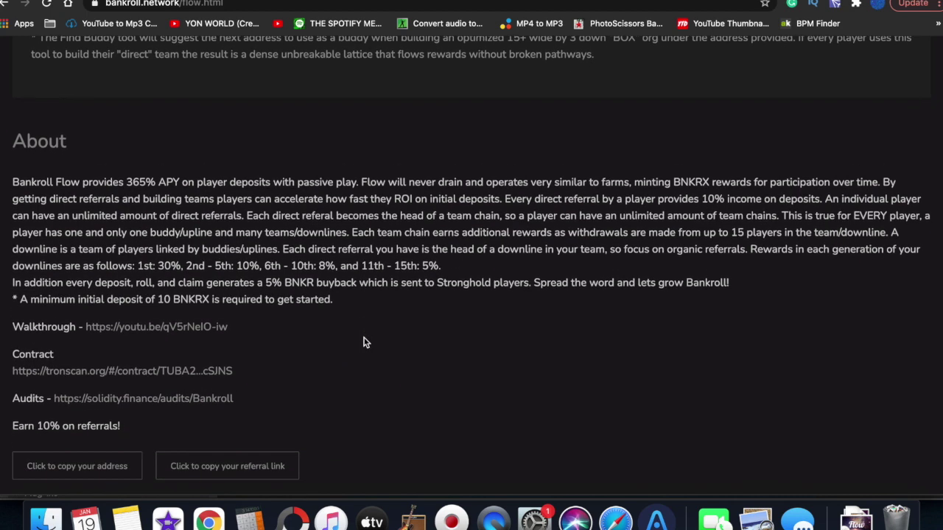
pyautogui.scroll(-10, 363, 342)
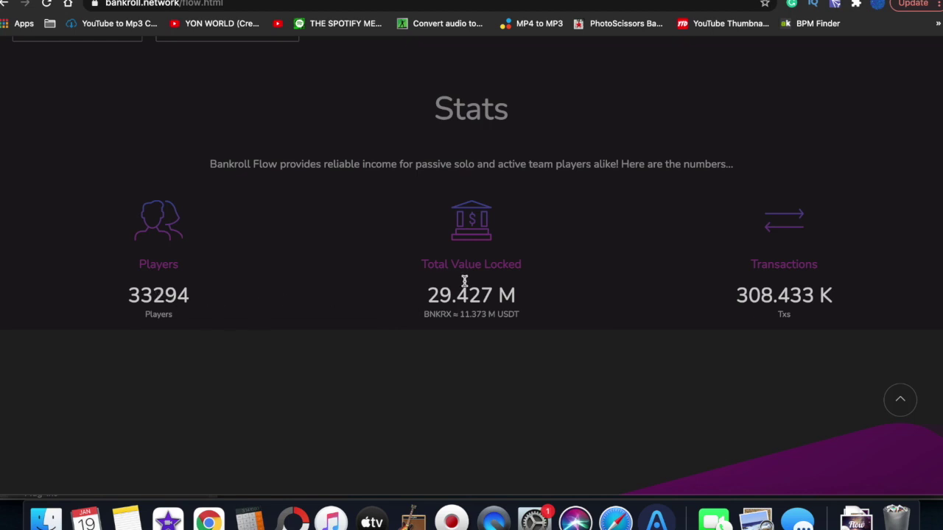
pyautogui.scroll(-2, 432, 328)
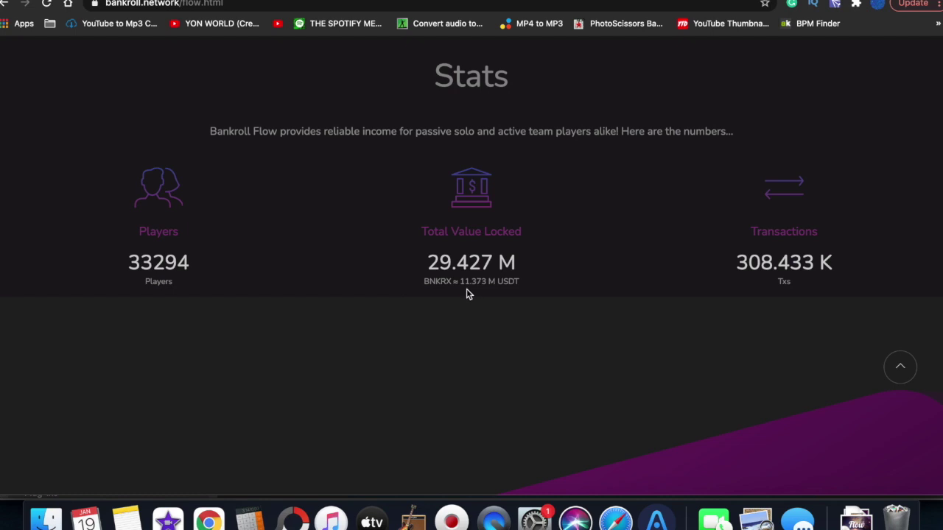
pyautogui.scroll(5, 466, 293)
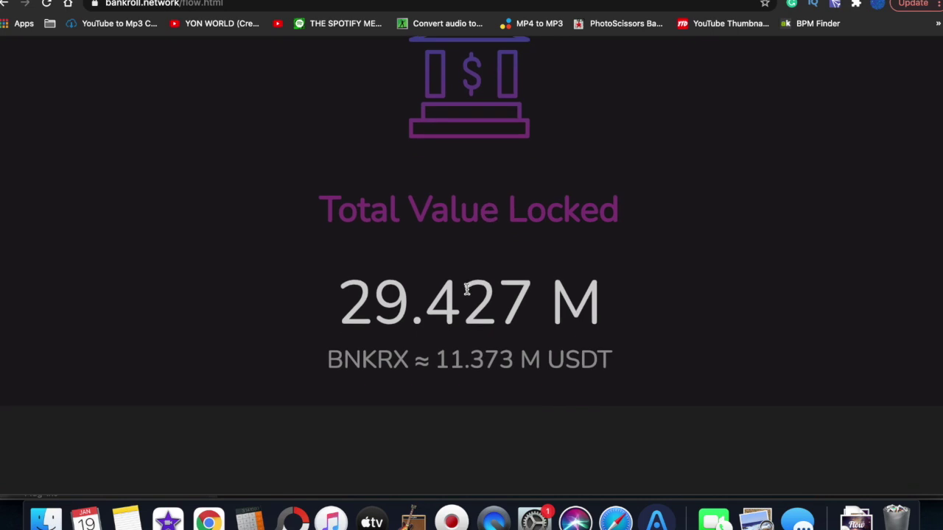
pyautogui.scroll(-5, 467, 290)
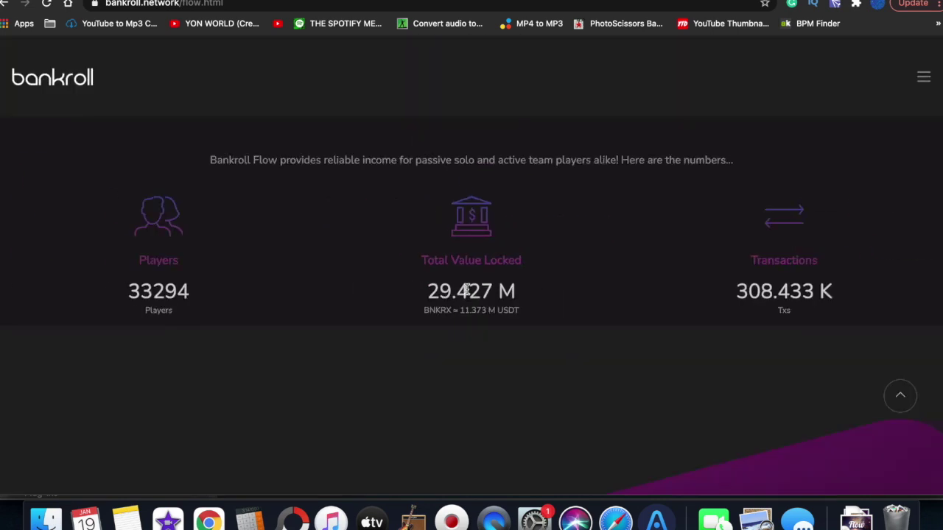
pyautogui.scroll(10, 466, 292)
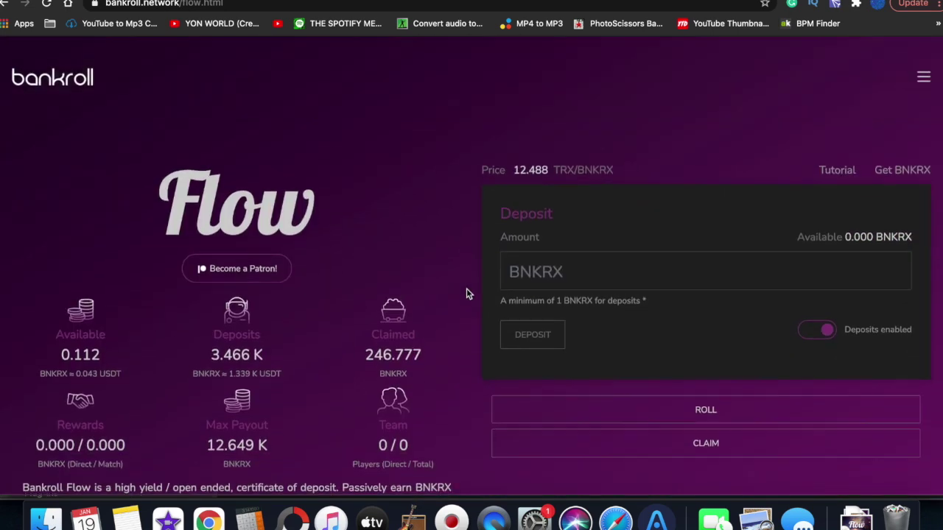